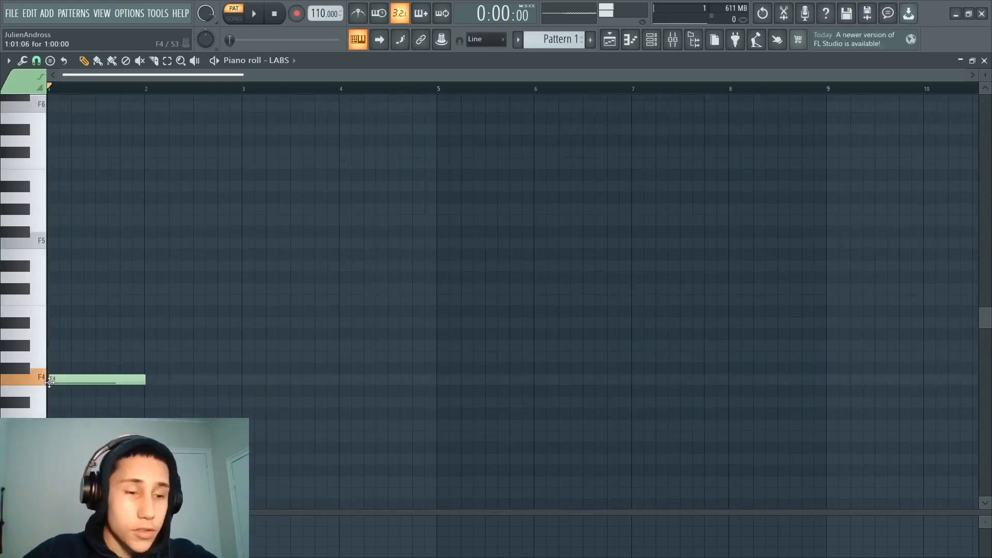
Step: Place trial notes on G4 and G#4 above the F4 note in bar 1 and play them
left_click(82, 384)
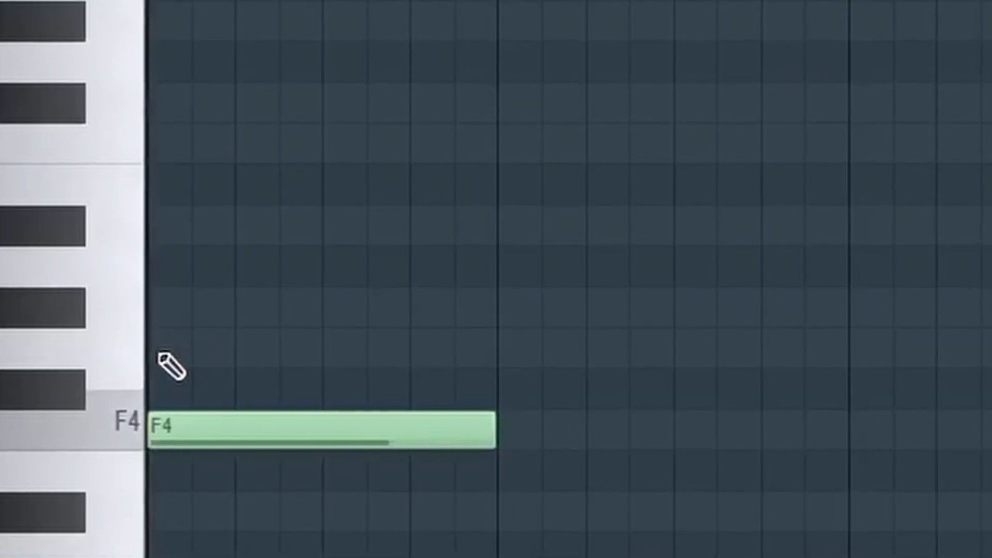
left_click(178, 346)
left_click(199, 308)
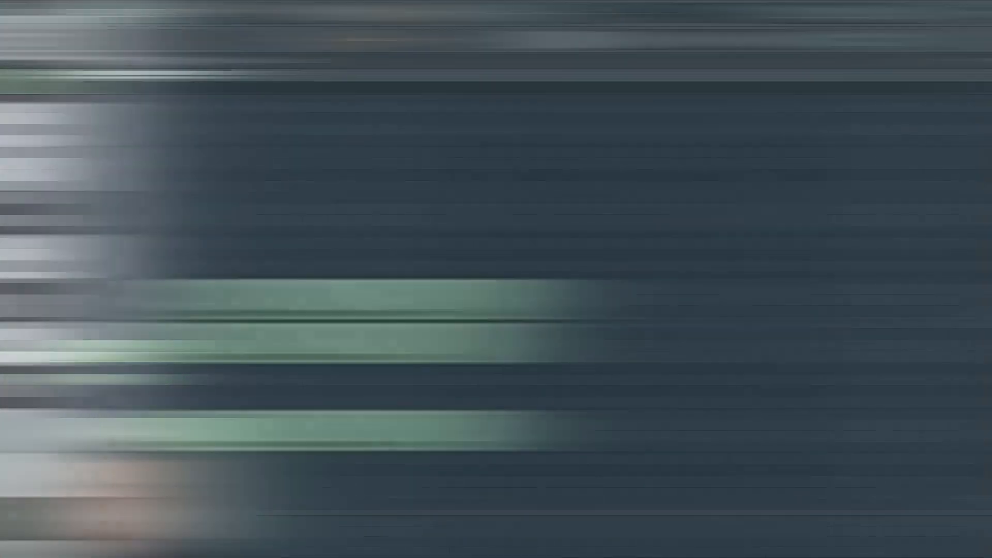
key("space")
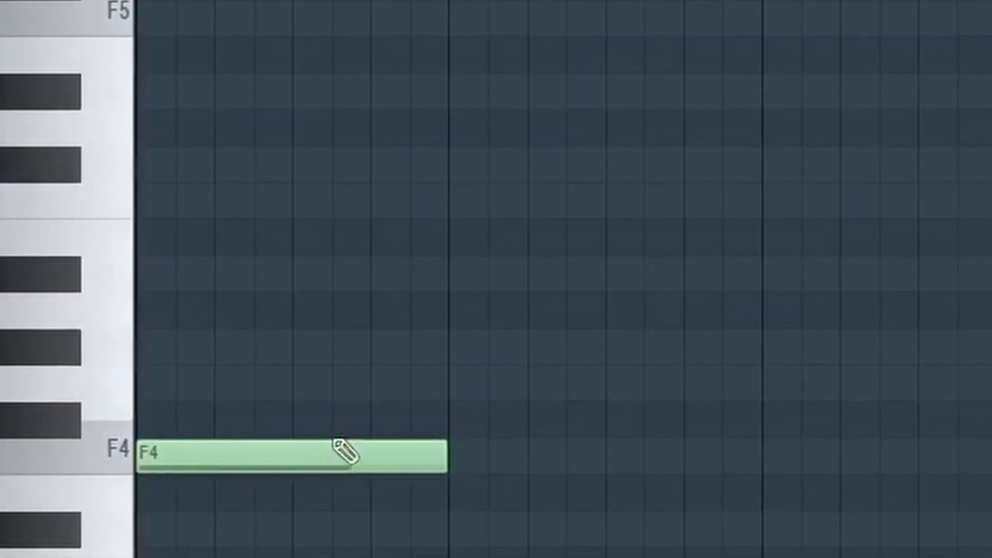
Step: Add A4 and C5 above the F4 note in bar 1 to build an F major chord, and play it back
left_click_drag(236, 313, 84, 313)
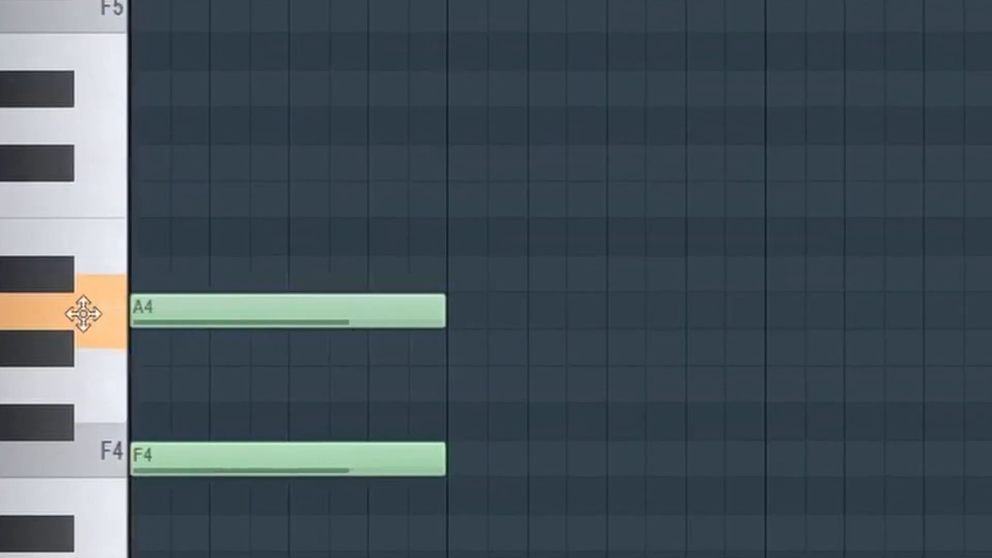
left_click_drag(308, 243, 106, 208)
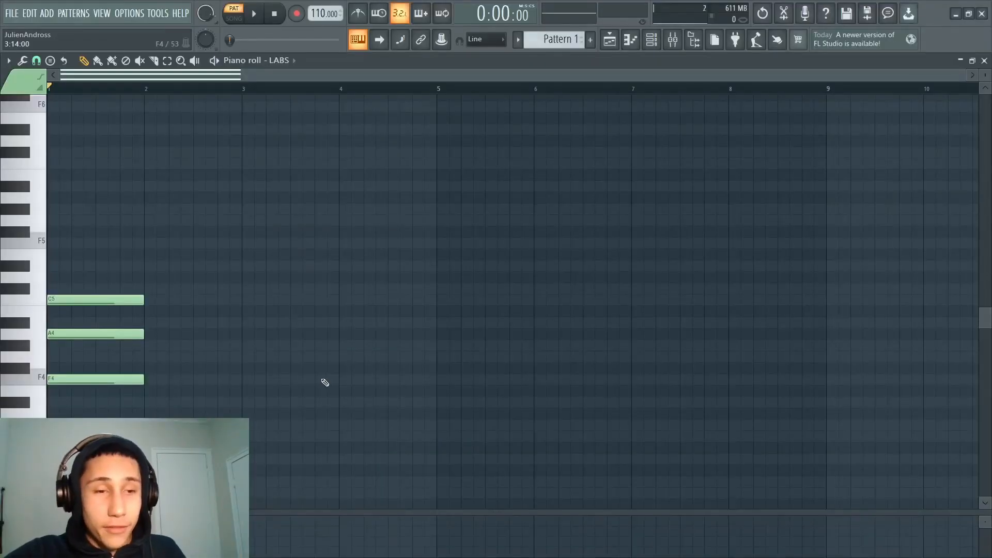
key("space")
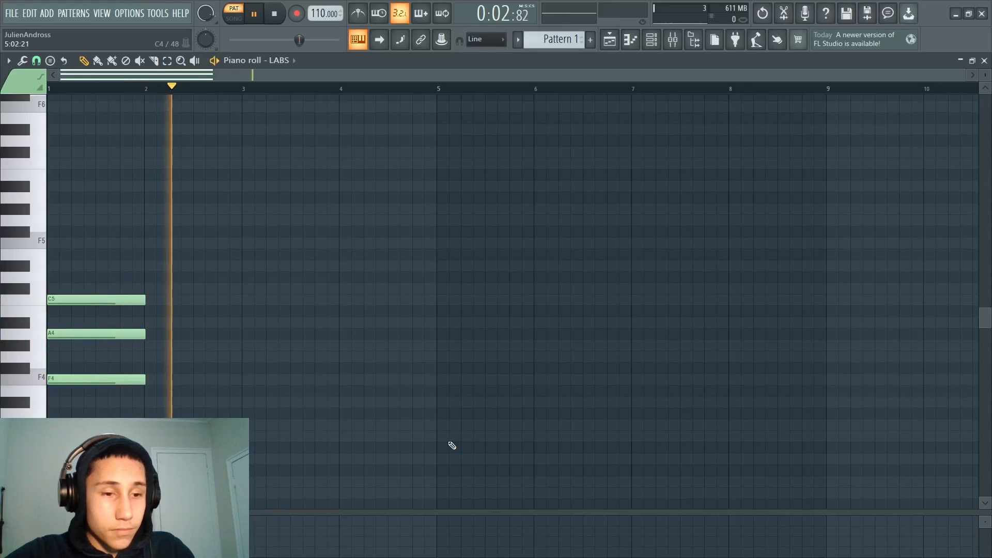
key("space")
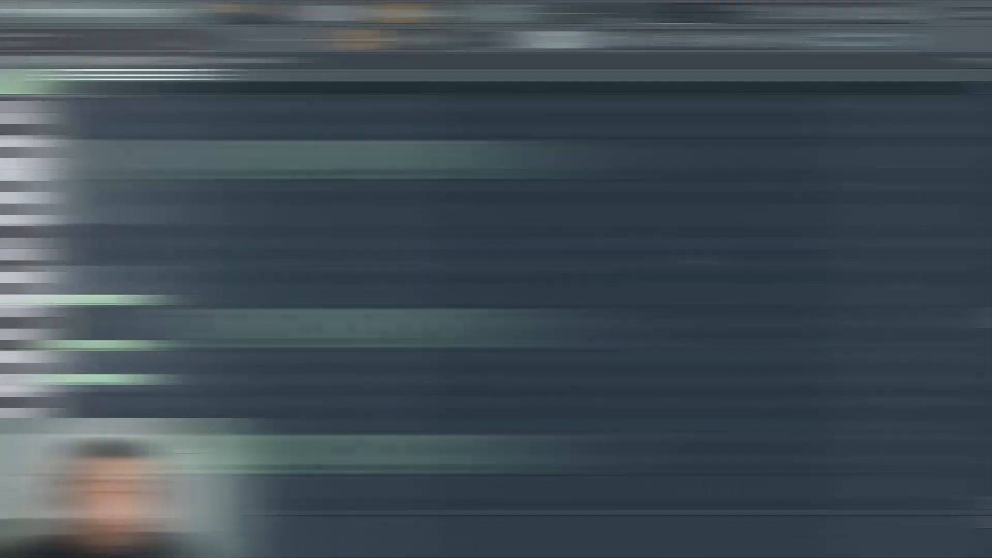
key("space")
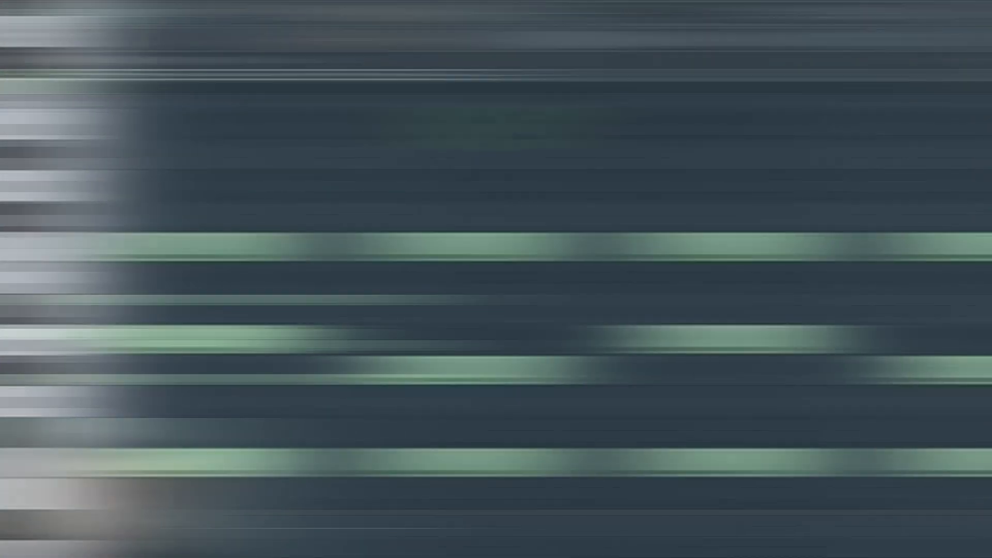
key("space")
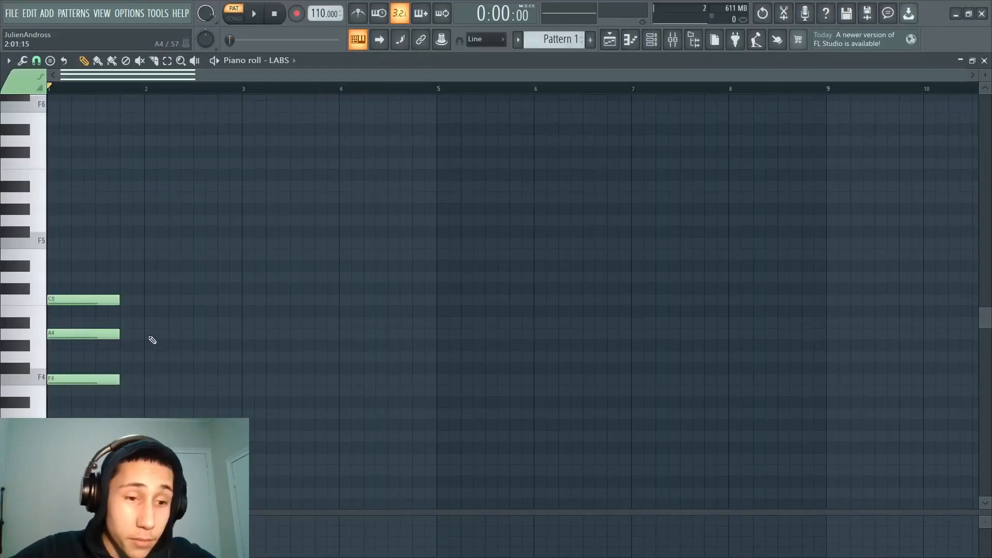
Step: Build an A minor chord from A4, C5 and E5 at the start of bar 2 and play it back
left_click(147, 334)
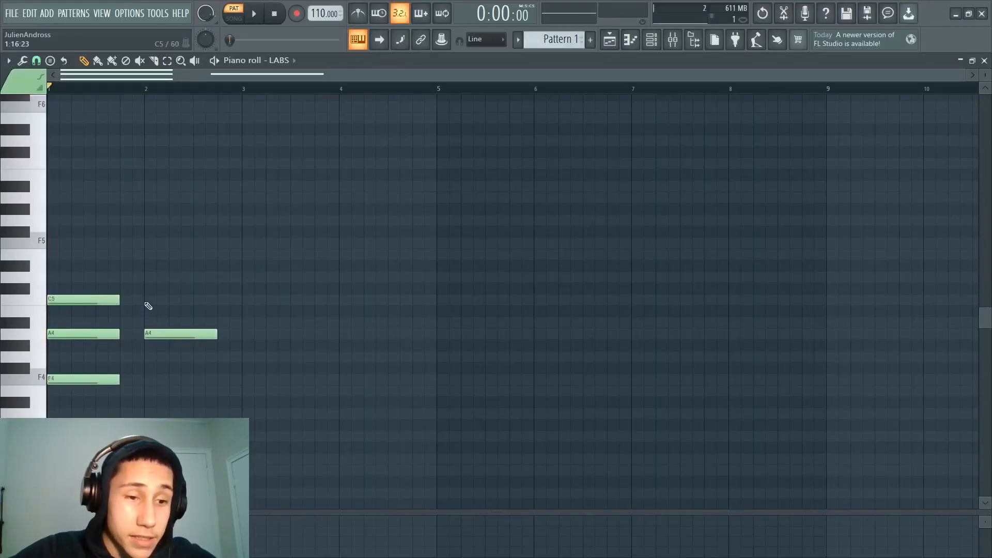
left_click(147, 300)
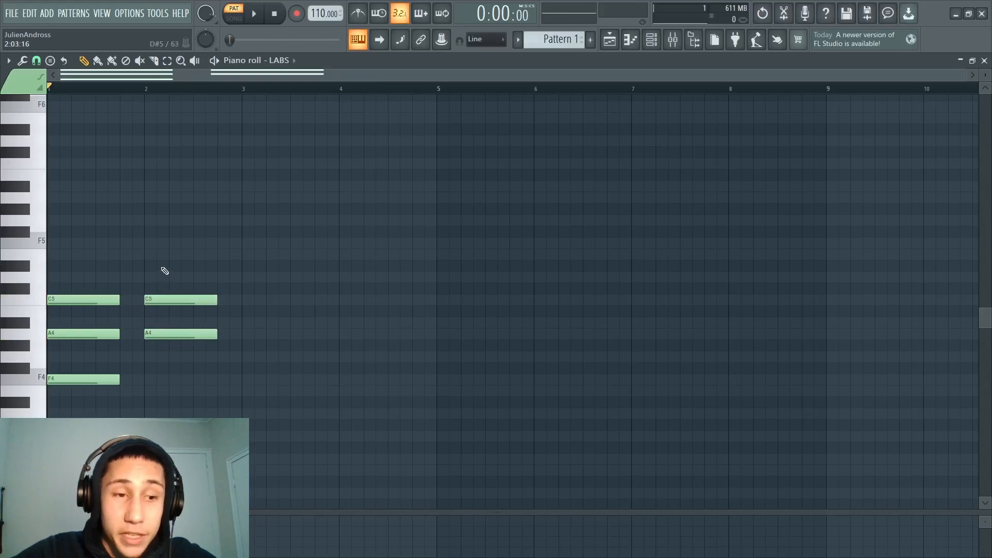
left_click(146, 256)
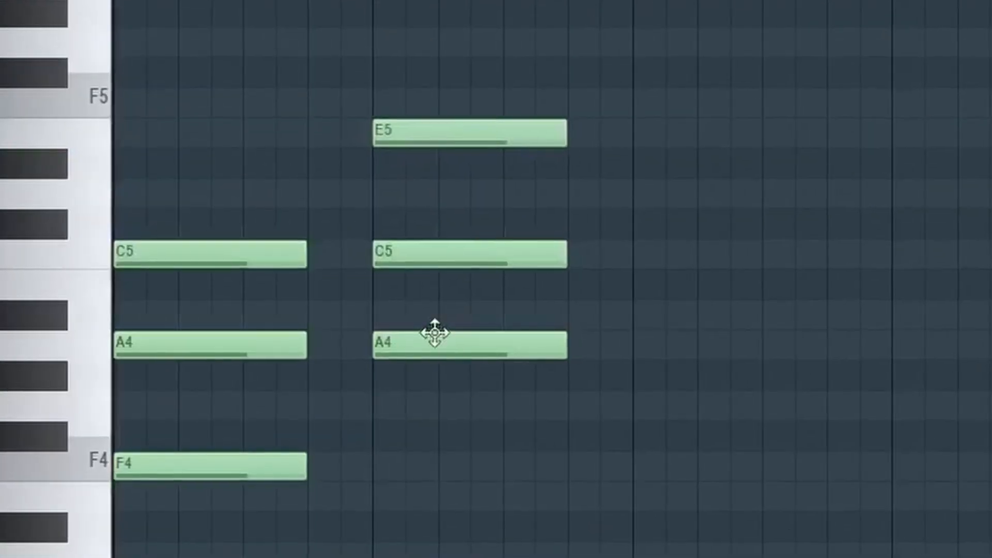
key("space")
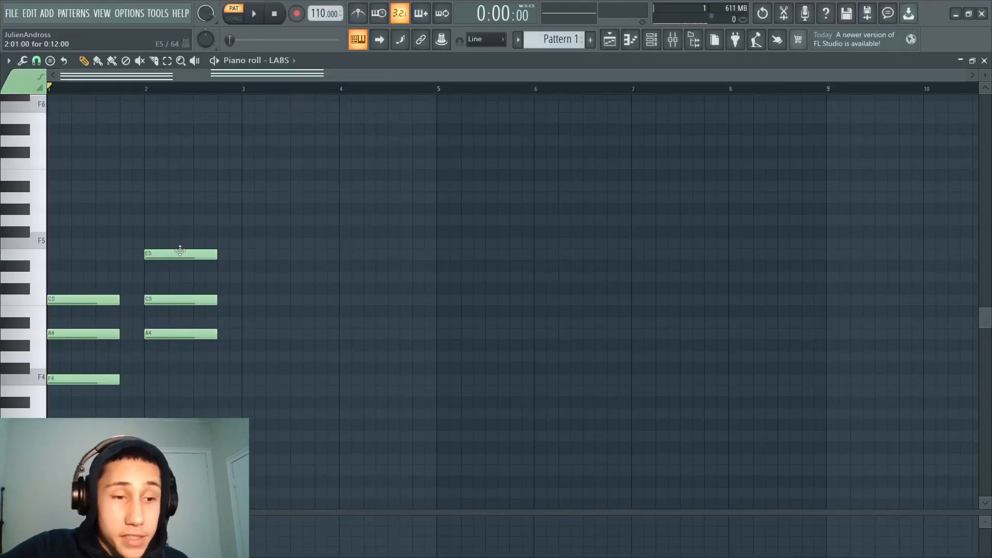
Step: Build a C major chord from C5, E5 and G5 at the start of bar 3 and play it back
left_click(245, 301)
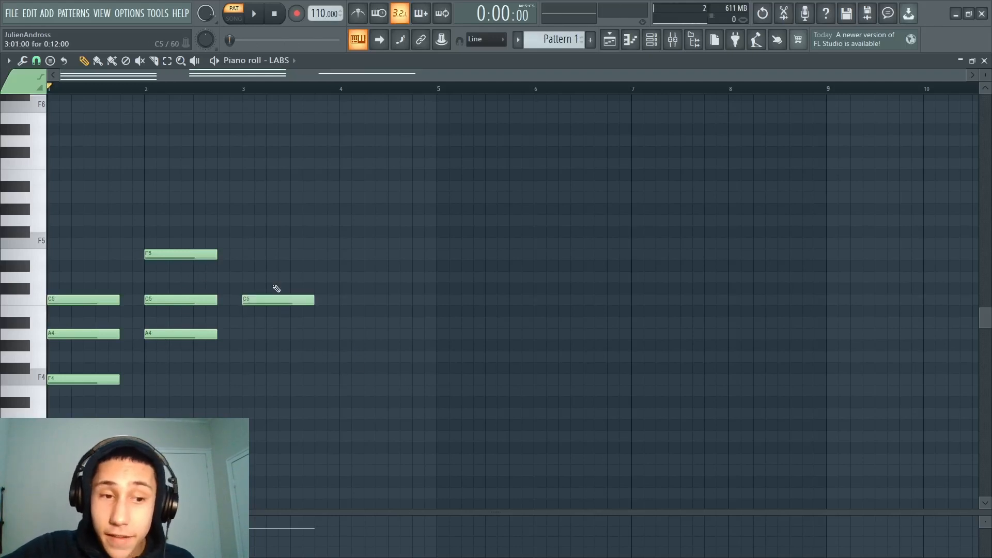
left_click(245, 254)
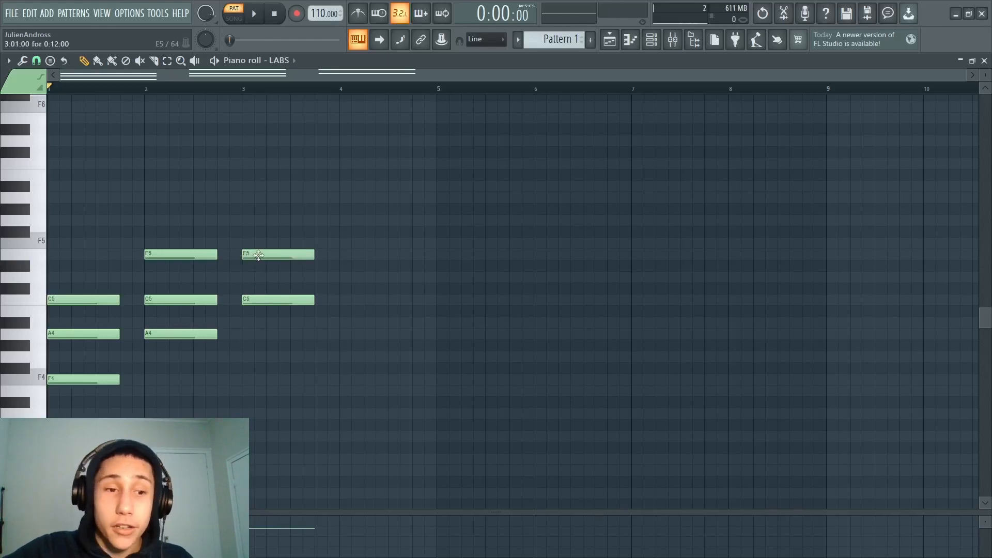
left_click(246, 220)
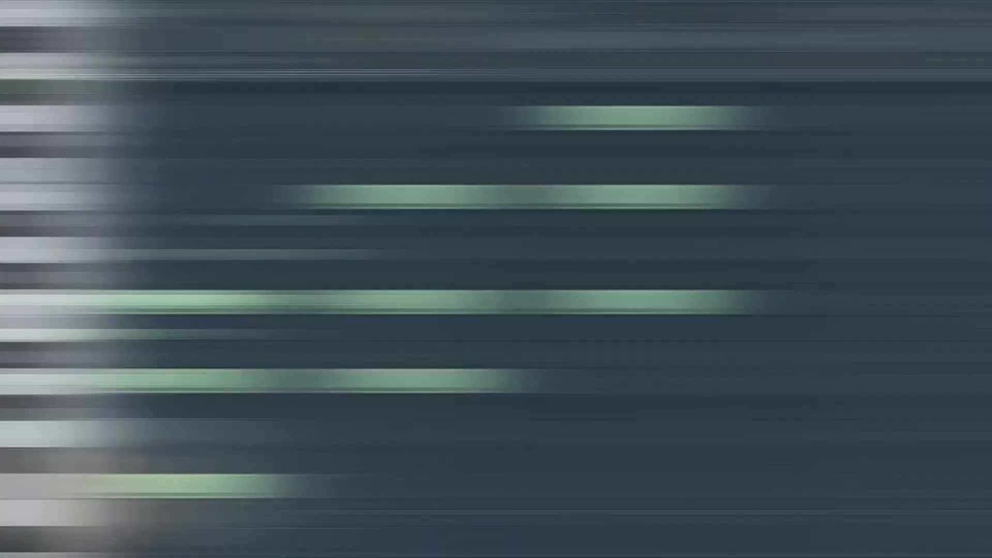
key("space")
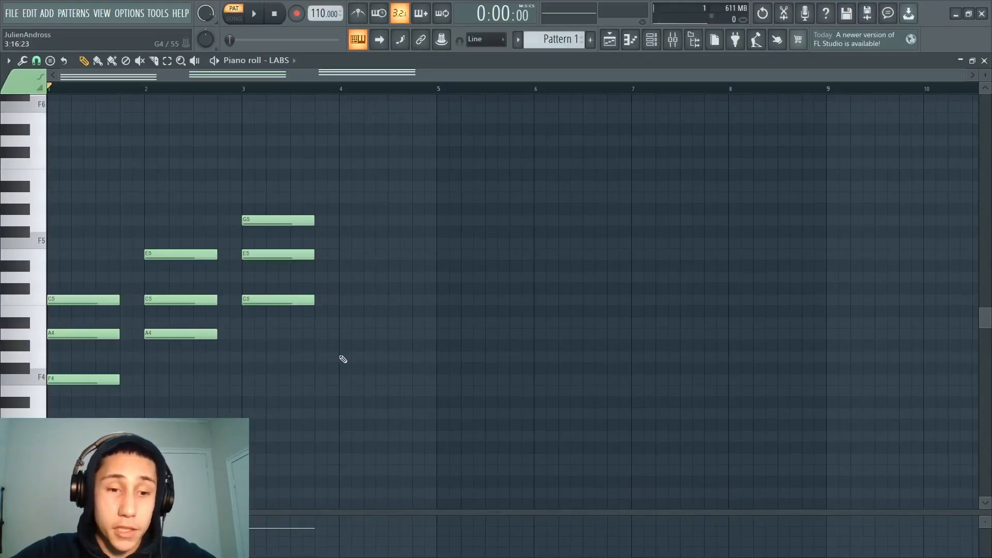
Step: Build a G major chord from G4, B4 and D5 at the start of bar 4 and play the progression
left_click(341, 357)
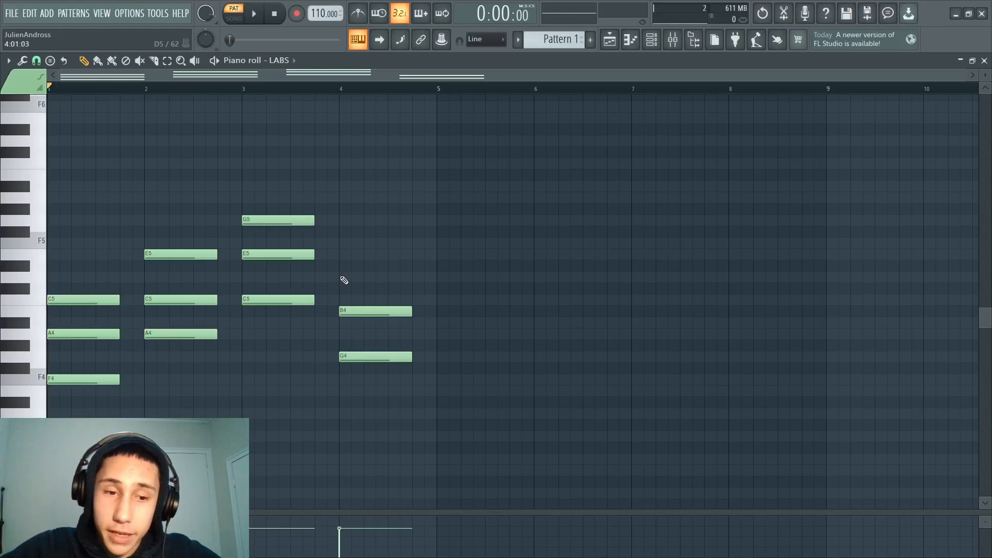
key("space")
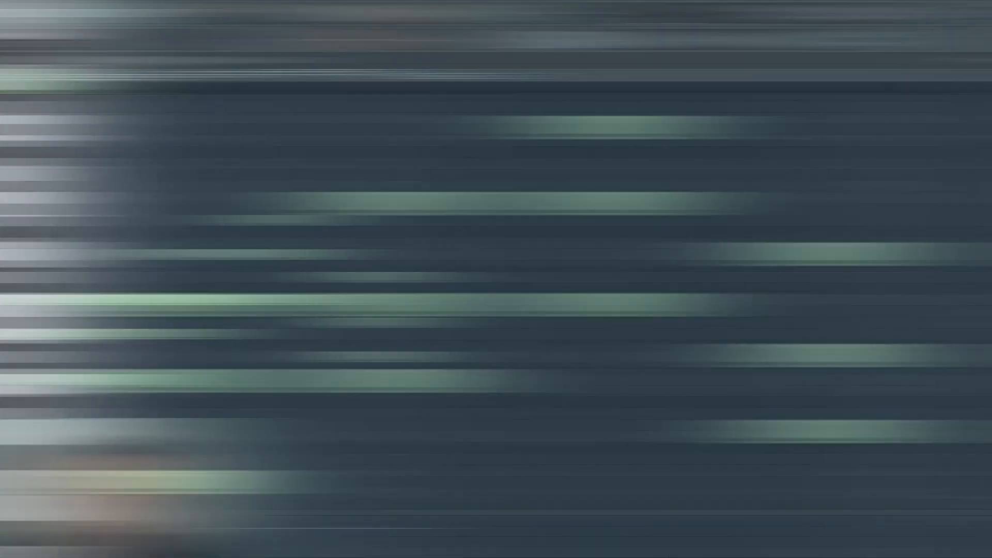
key("space")
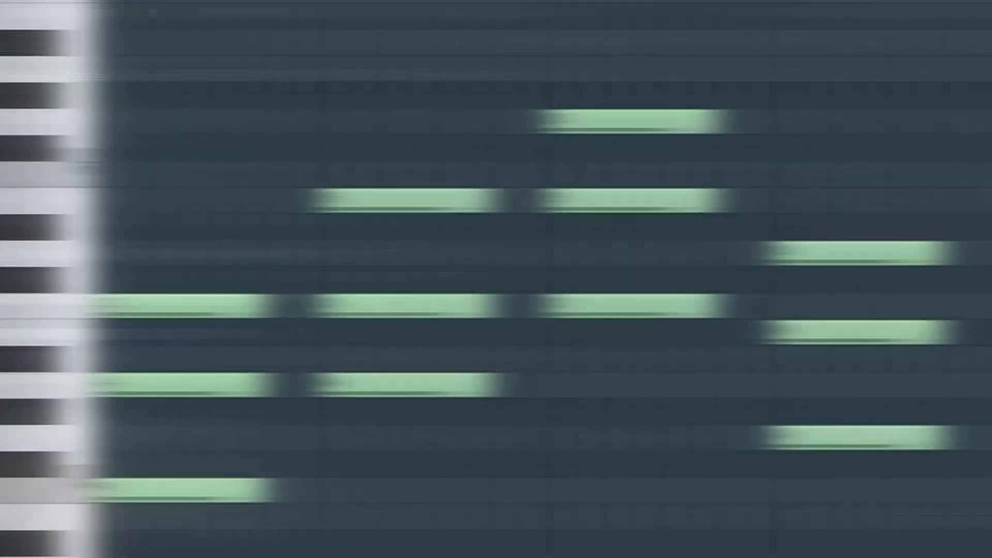
key("space")
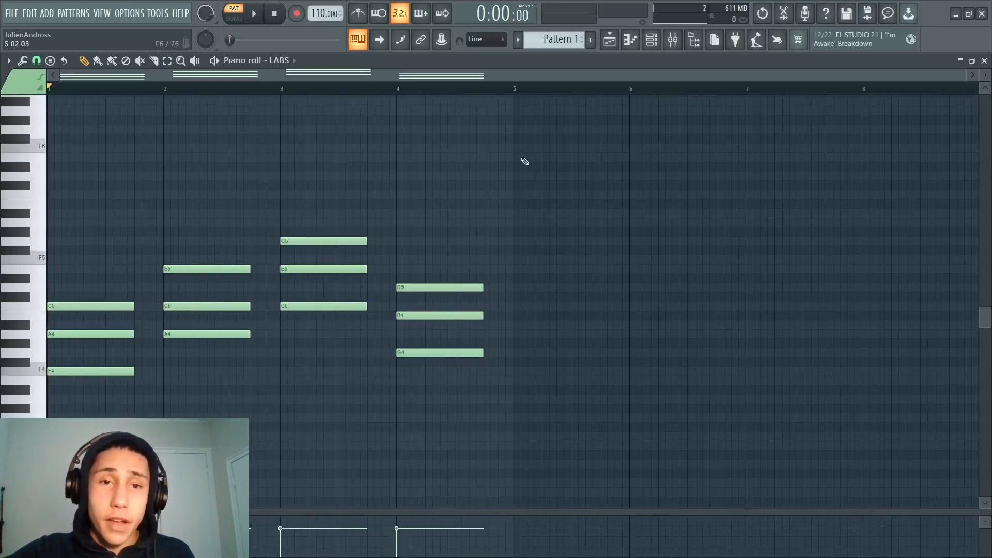
Step: Invert the second and third chords by lowering their top notes, E5 and G5, one octave, and play the result
left_click_drag(521, 154, 312, 256)
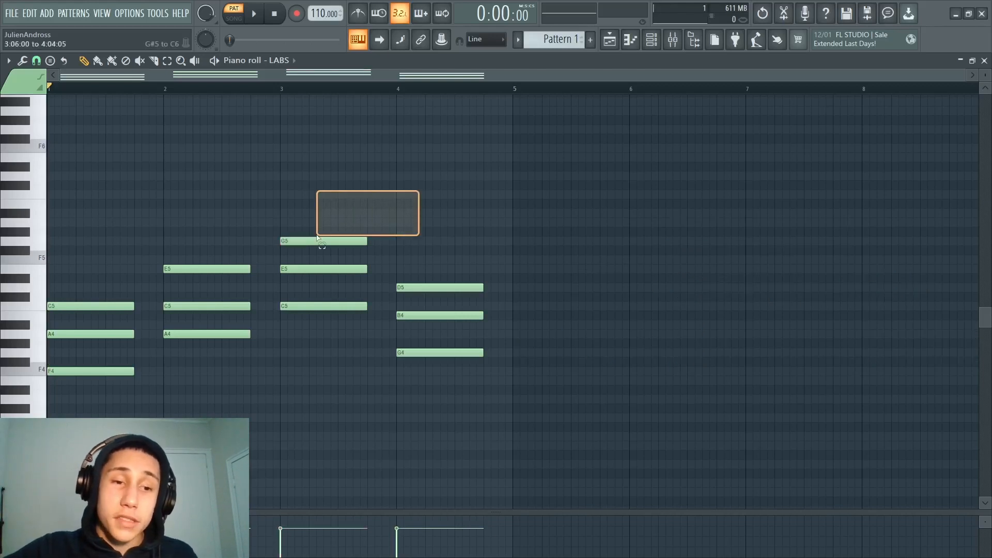
left_click_drag(317, 236, 299, 246)
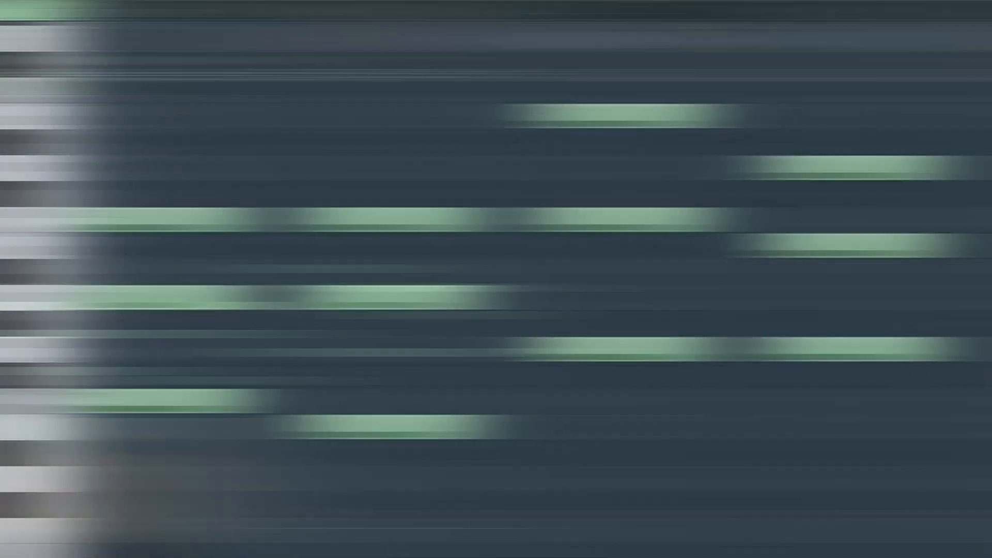
key("space")
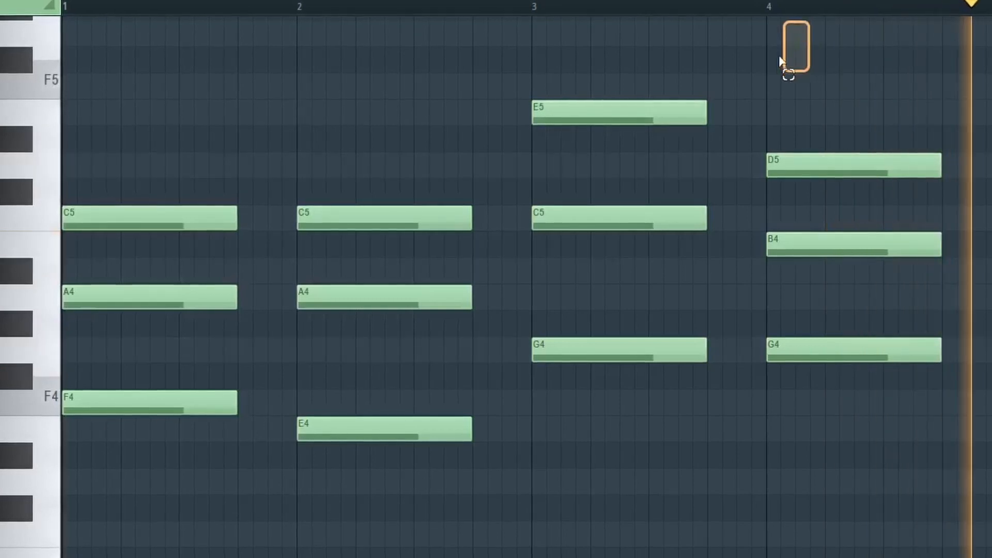
Step: Lower the E5 in the third chord and the D5 in the fourth chord one octave, and clear the selection
left_click(627, 114)
key("ctrl+Down")
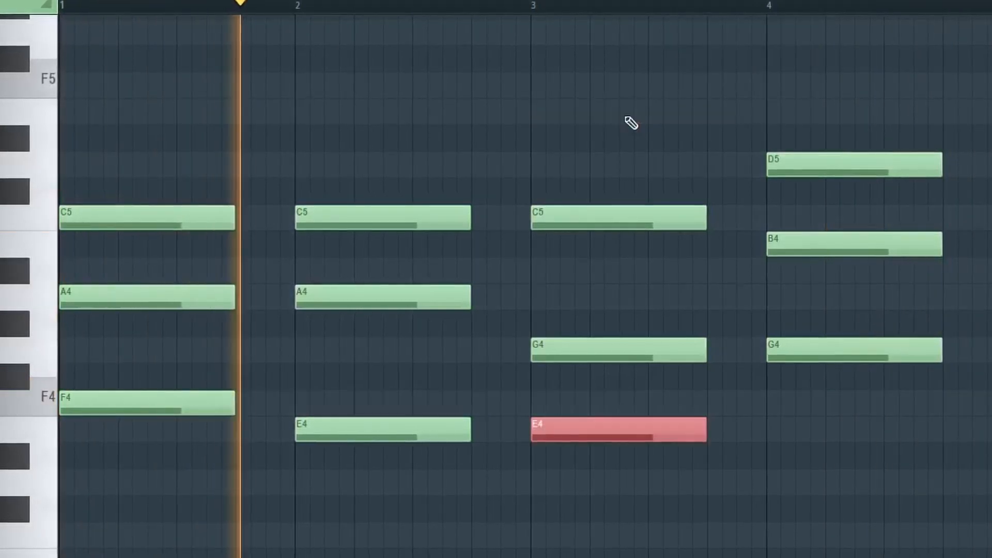
left_click(691, 98, "ctrl")
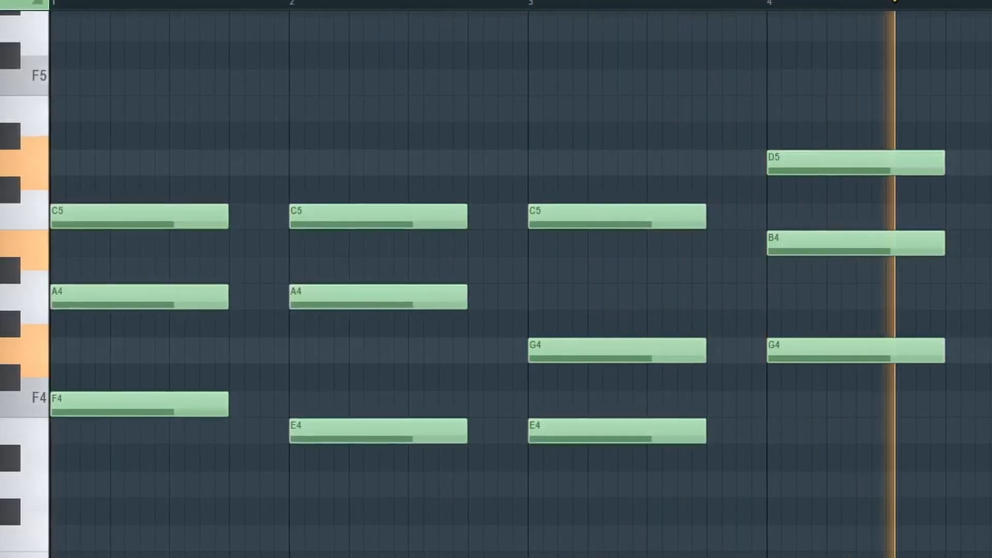
left_click_drag(990, 96, 827, 180)
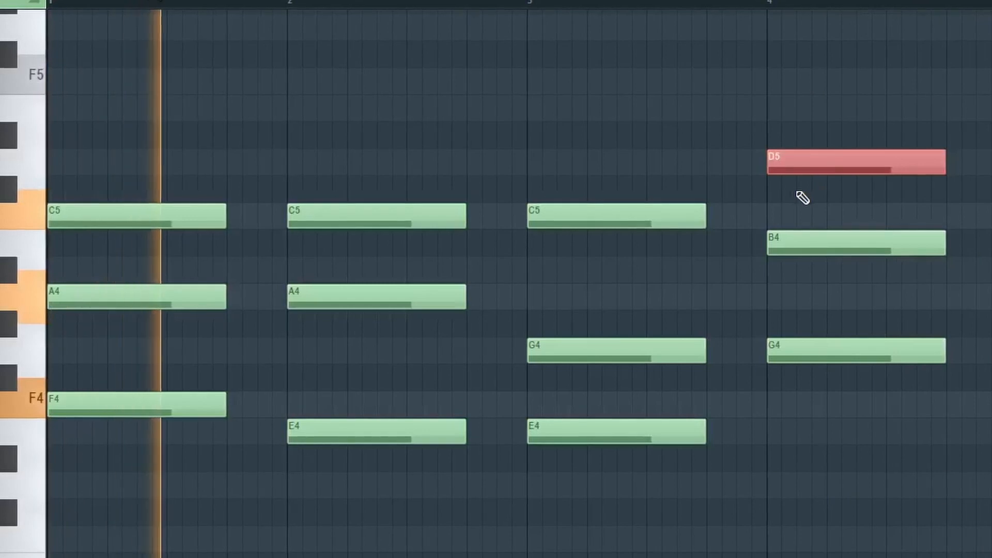
key("ctrl+Down")
key("ctrl+d")
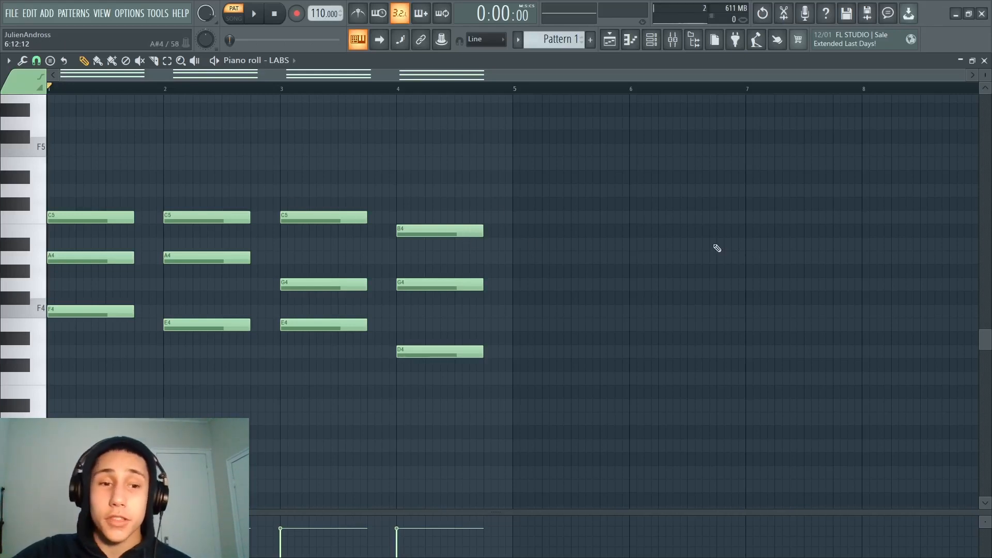
Step: Try raising the lowest notes of the third and fourth chords one octave, and return them to E4 and D4
left_click_drag(527, 310, 331, 419)
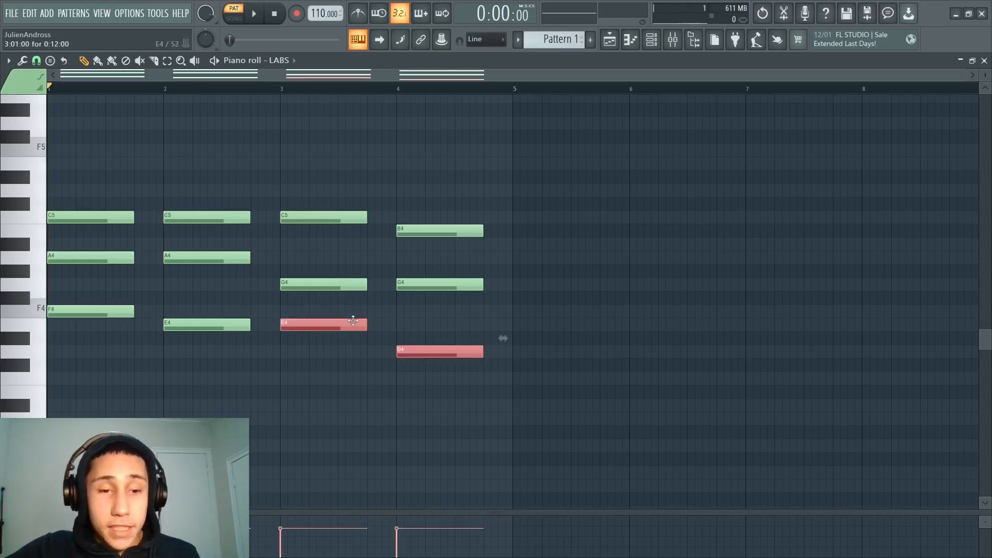
key("ctrl+Up")
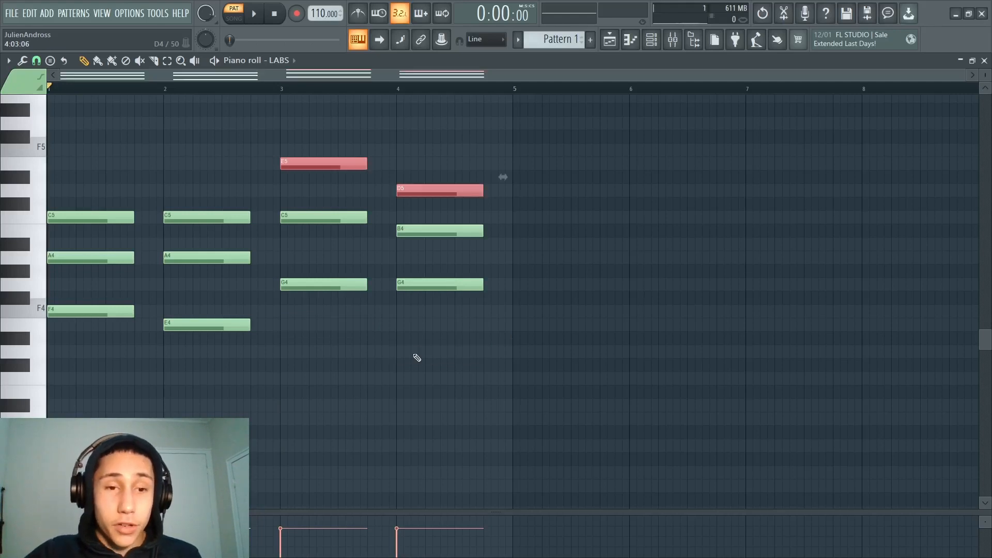
key("ctrl+Down")
left_click(664, 252)
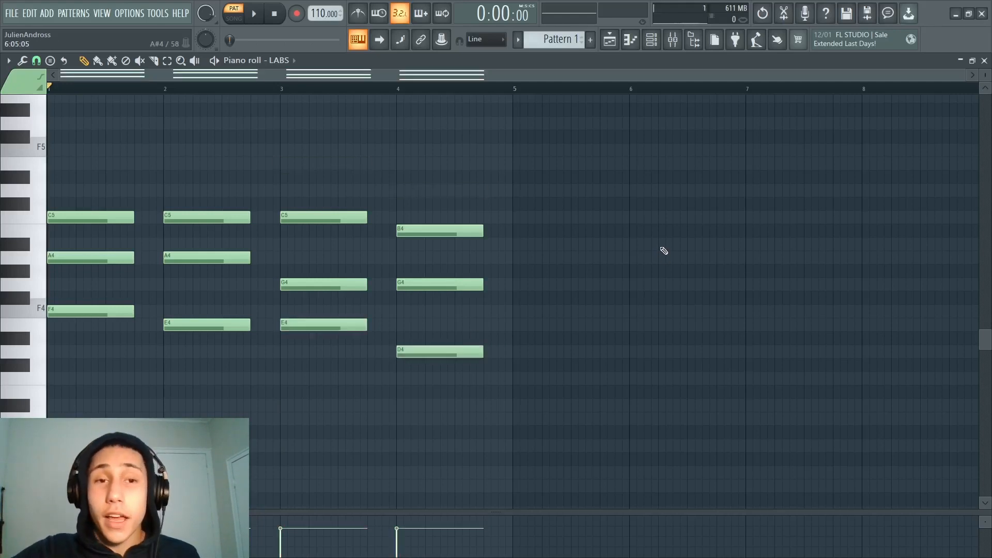